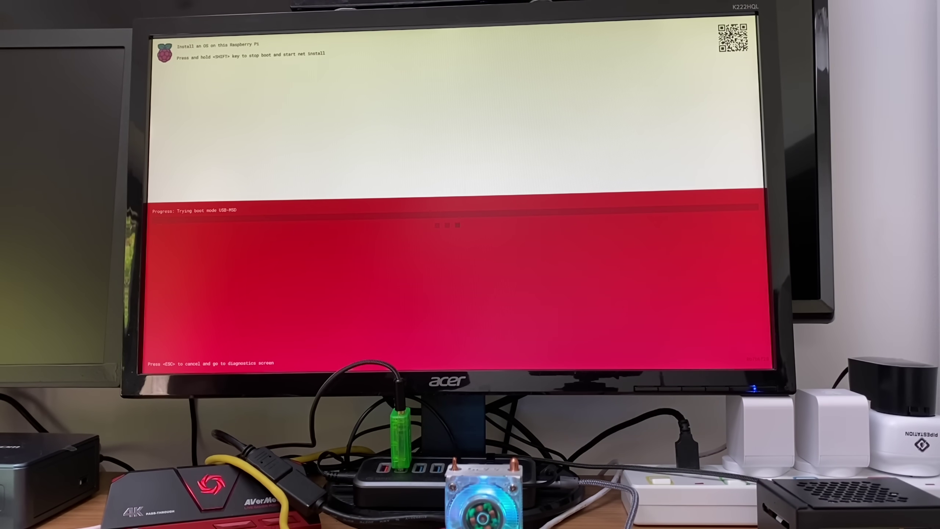
Start the network install and set the 256.1 GB PCIe SSD as the storage target
key(shift)
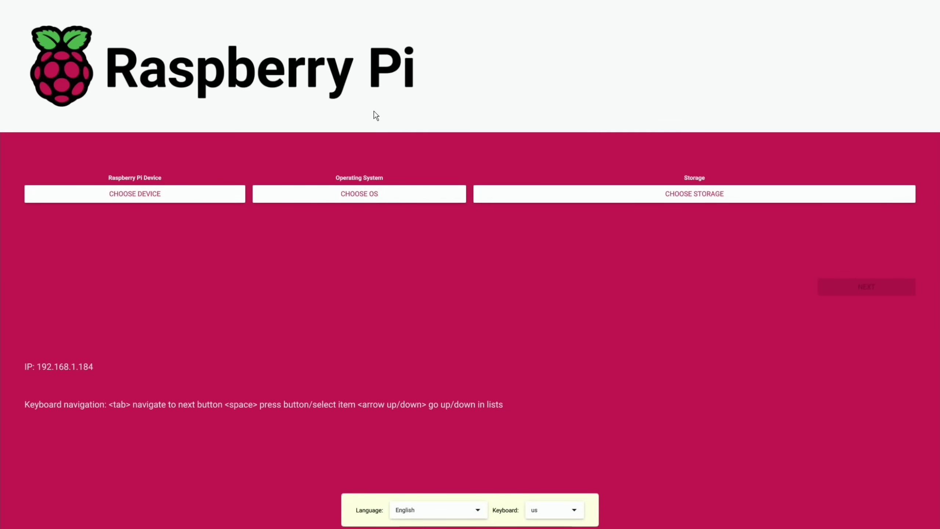
click(520, 196)
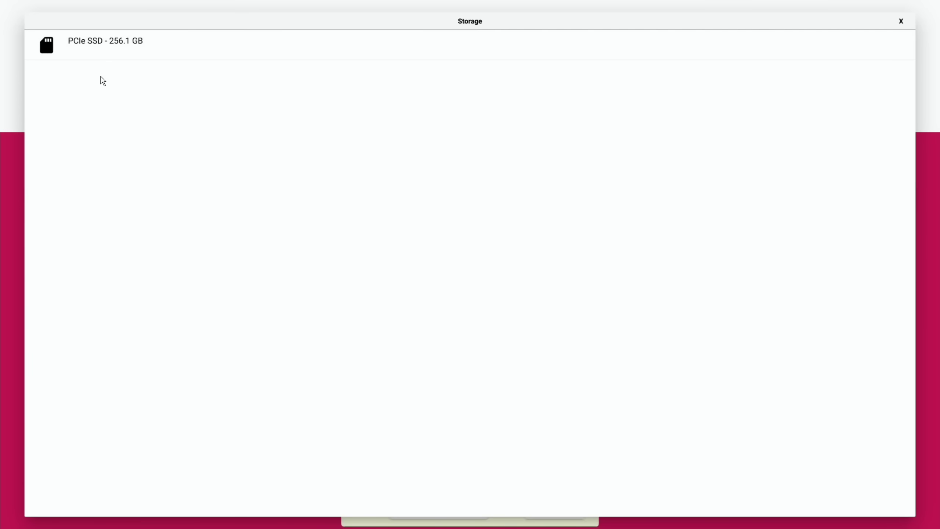
click(94, 55)
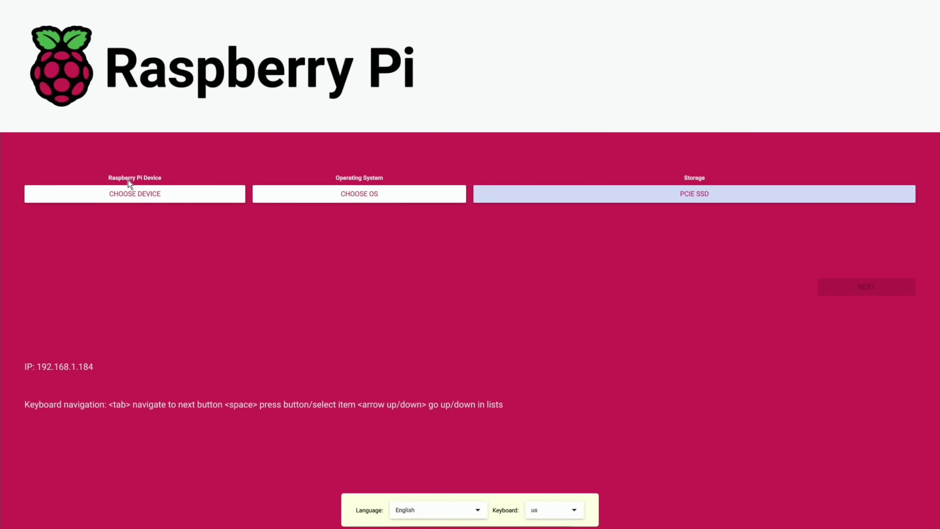
Browse the Ubuntu images under Other general-purpose OS, closing the list without choosing
click(297, 199)
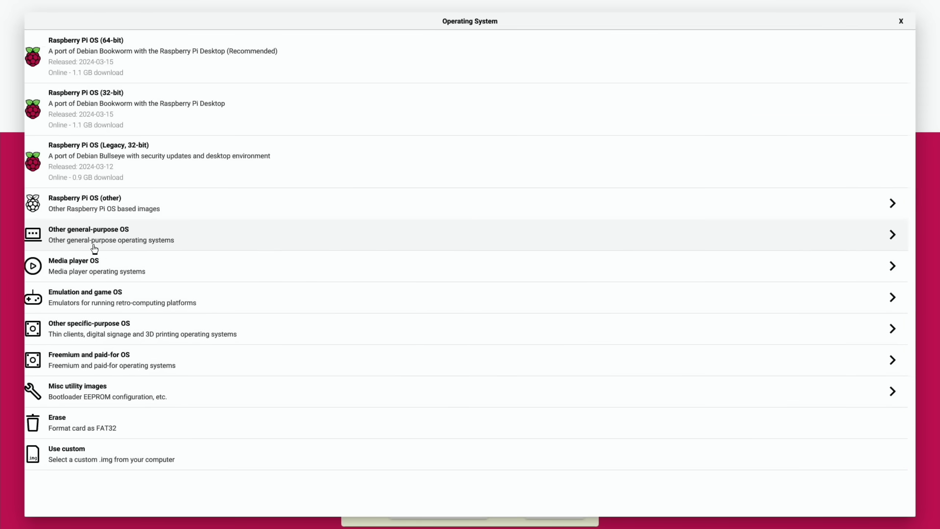
click(91, 246)
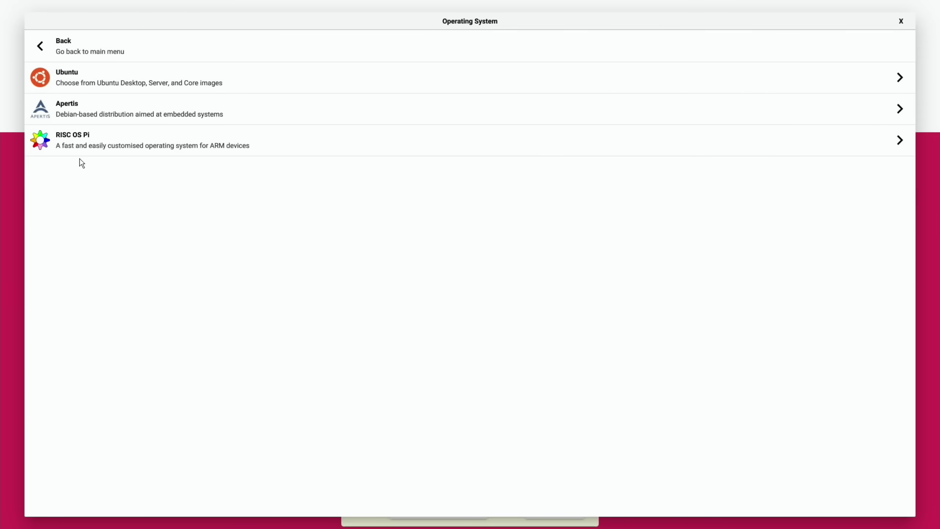
click(78, 82)
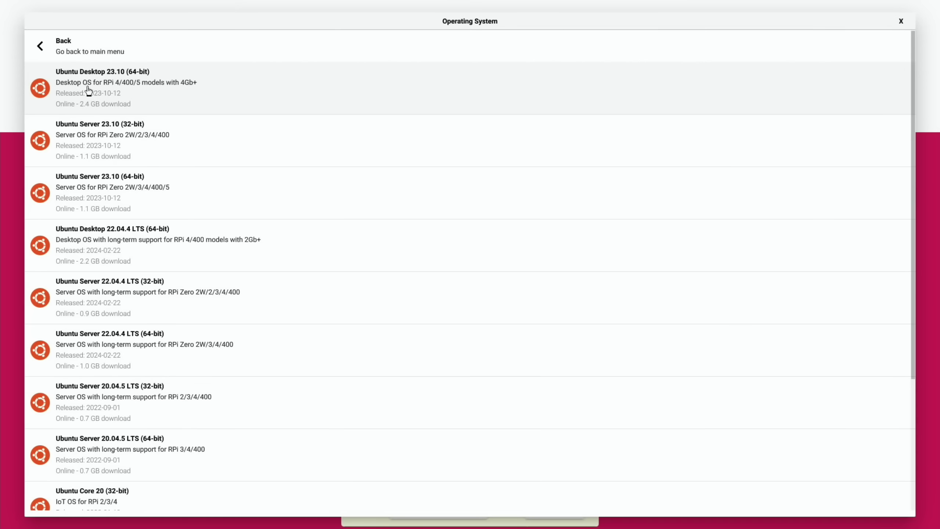
scroll(147, 178, down, 5)
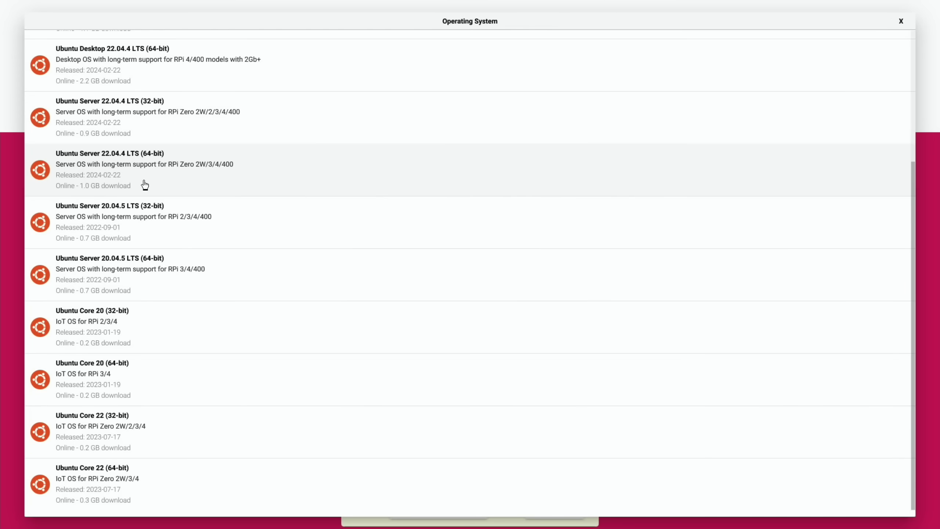
scroll(145, 187, up, 5)
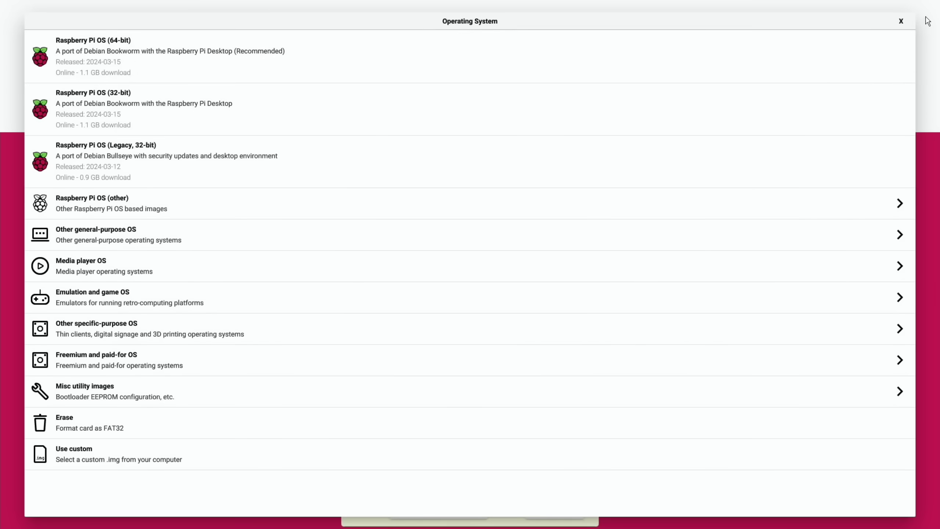
click(901, 24)
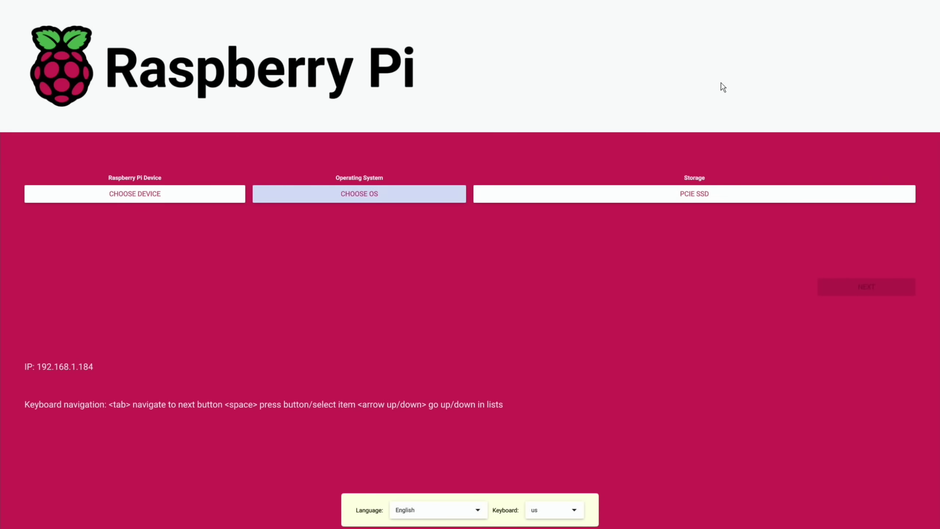
Select Raspberry Pi 5 as the device and Ubuntu Server 23.10 (64-bit) as the OS
click(185, 195)
click(184, 61)
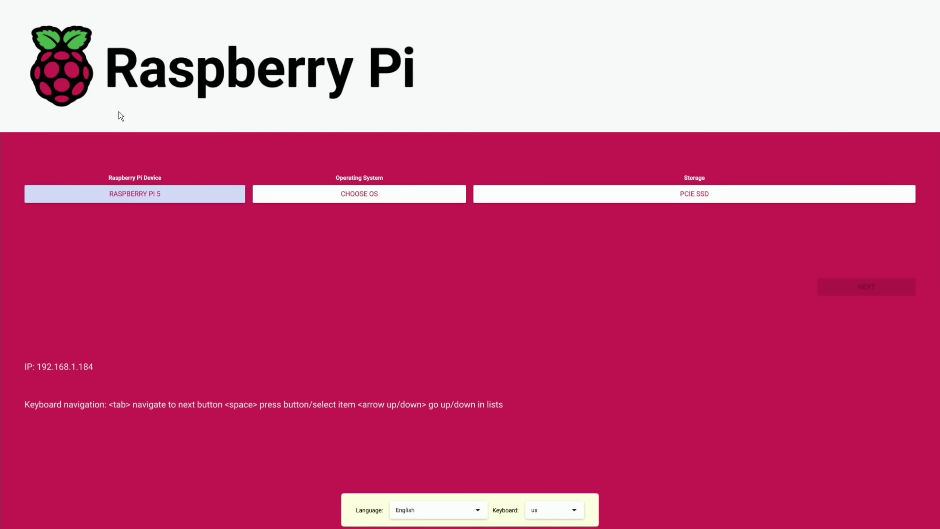
click(340, 193)
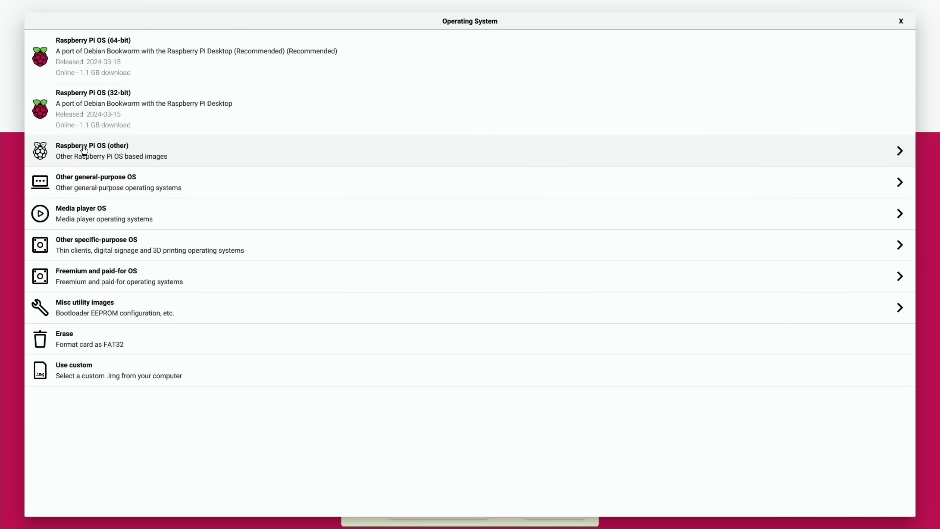
click(84, 152)
click(37, 46)
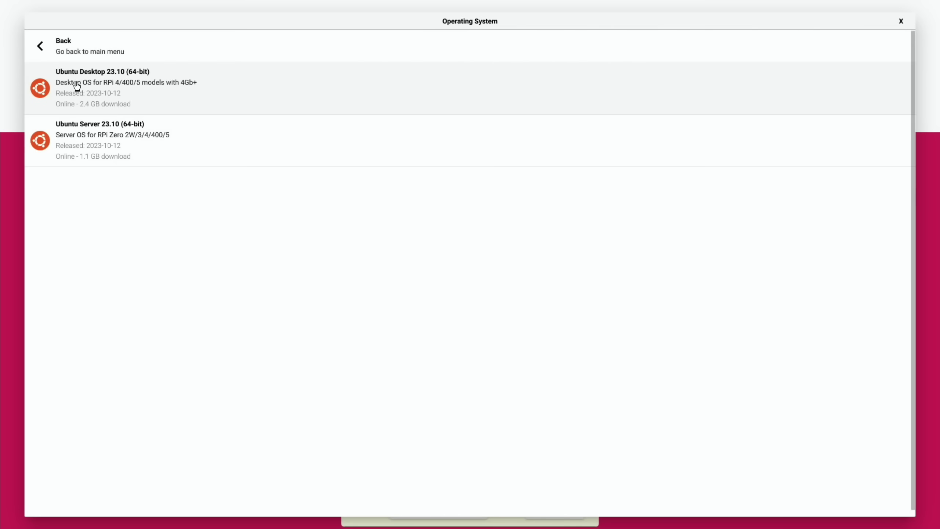
click(90, 142)
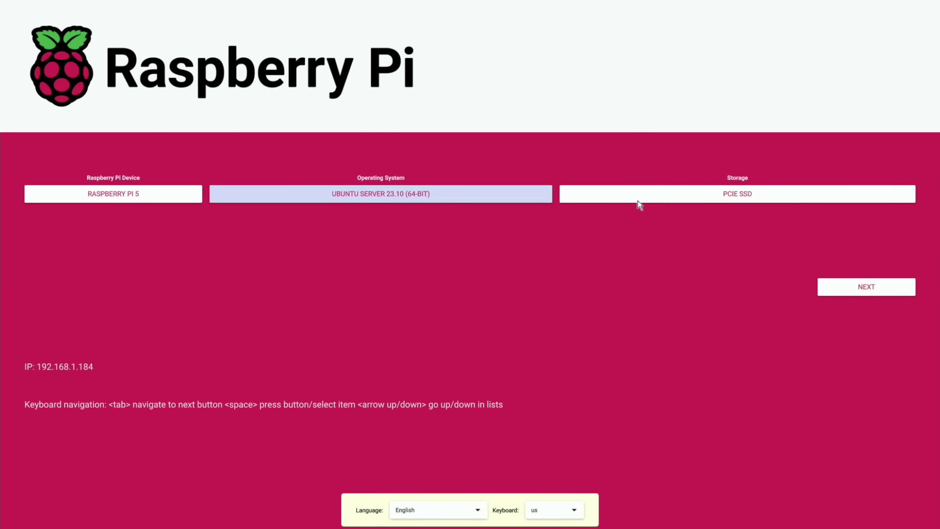
Write Ubuntu Server 23.10 to the SSD with no OS customisation, confirming the erase
click(871, 293)
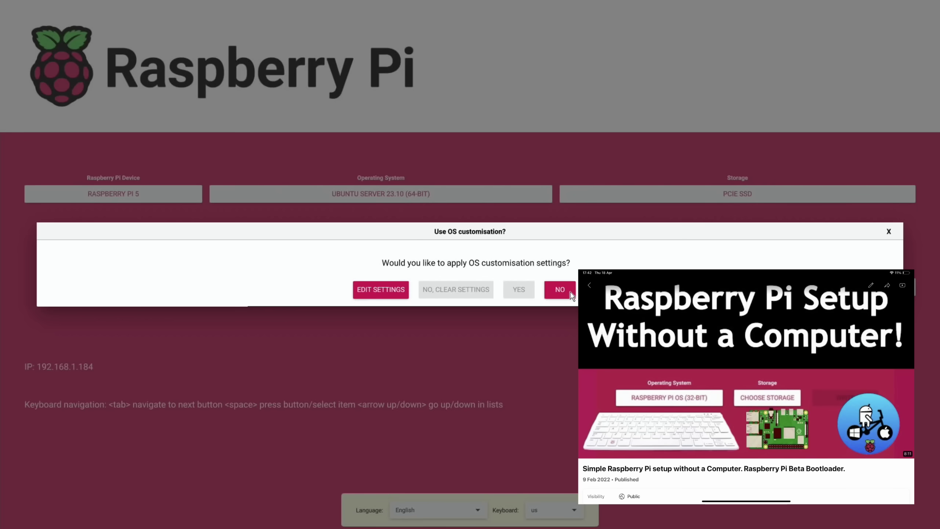
click(771, 347)
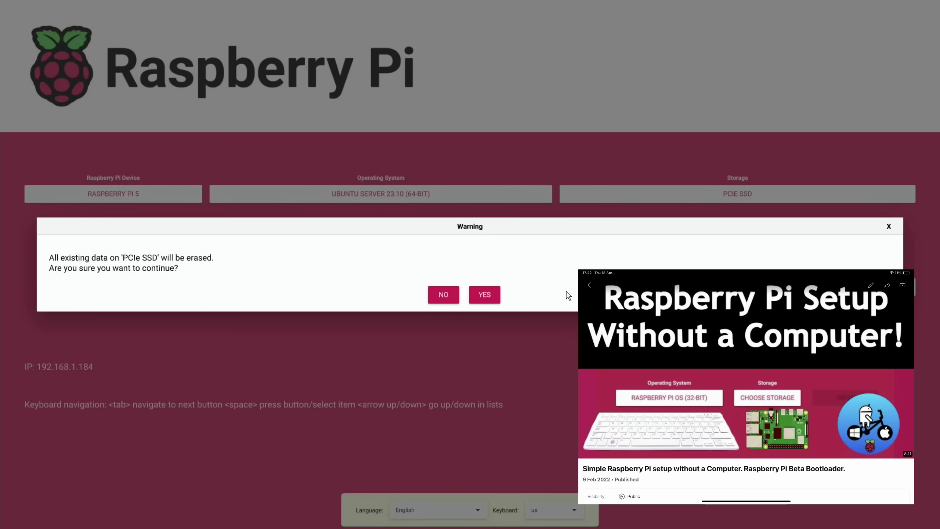
click(495, 299)
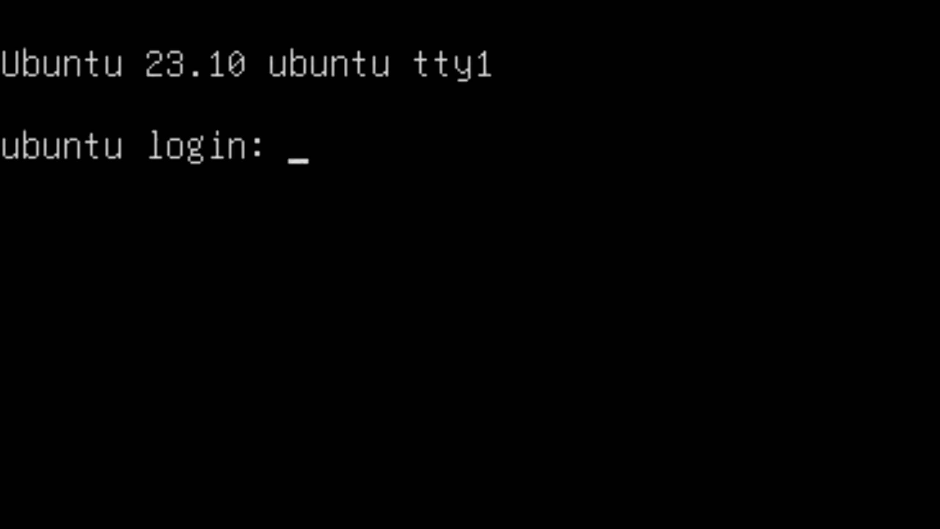
Log in as 'ubuntu', entering the current password, then the new password twice
text(ubu)
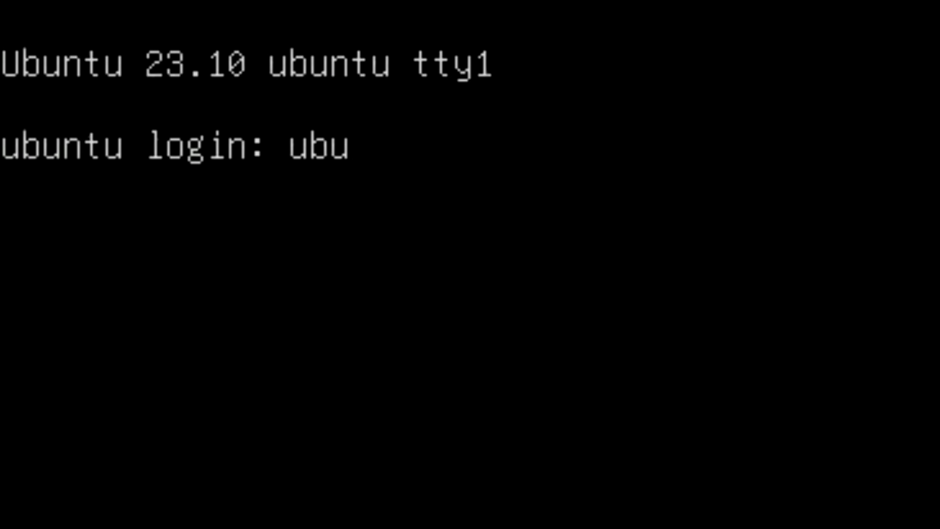
text(ntu)
key(Return)
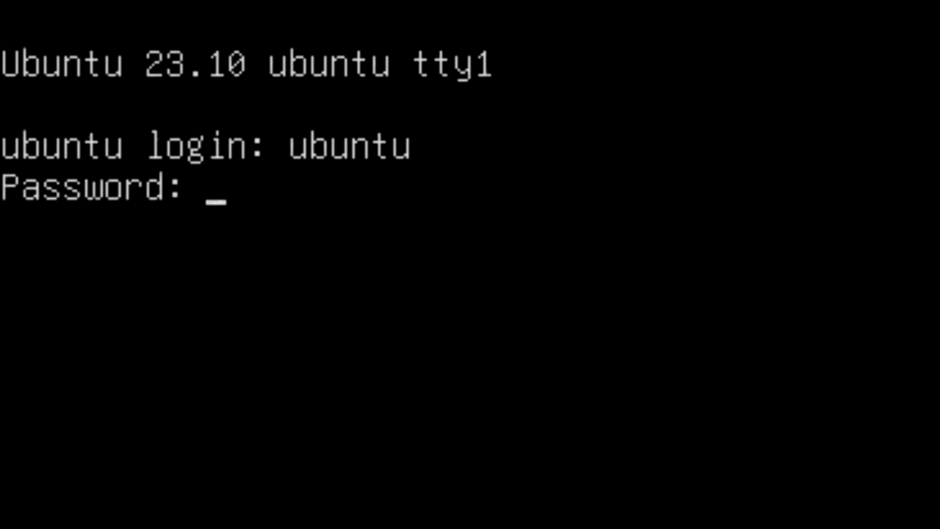
key(Return)
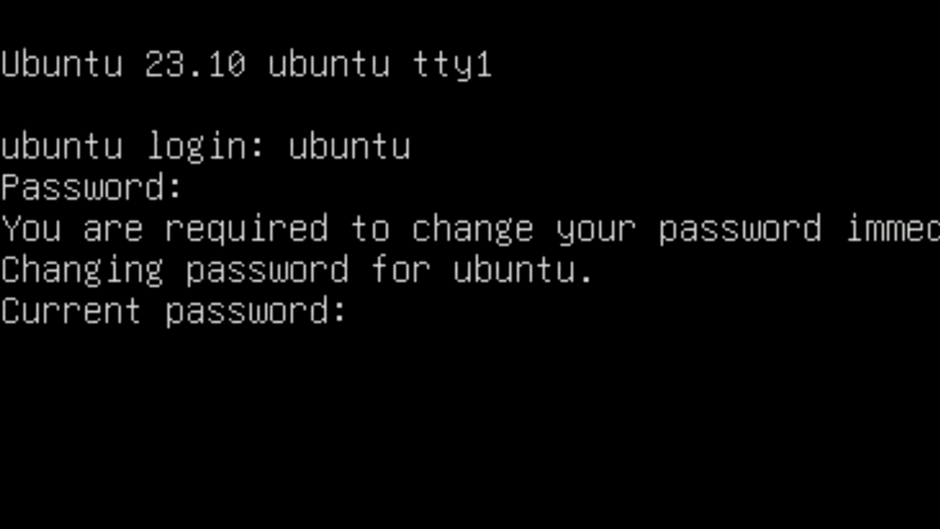
key(Return)
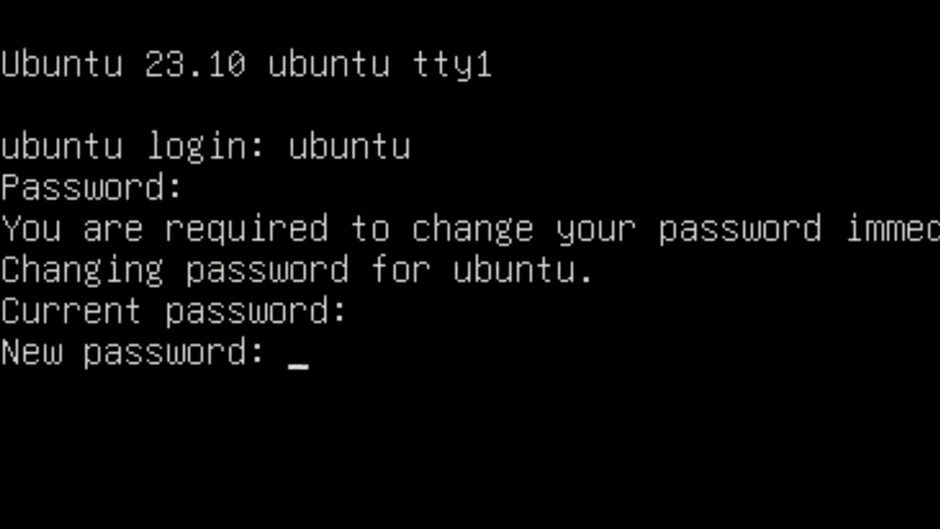
key(Return)
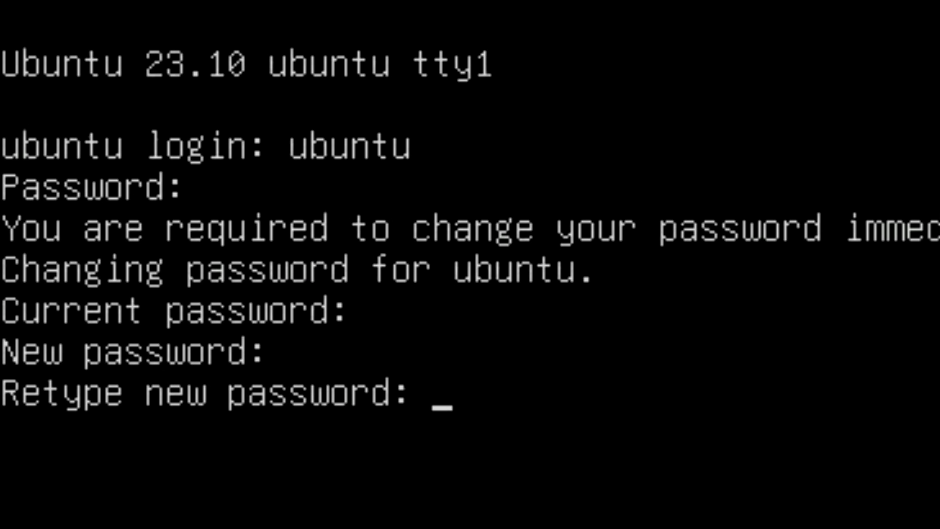
key(Return)
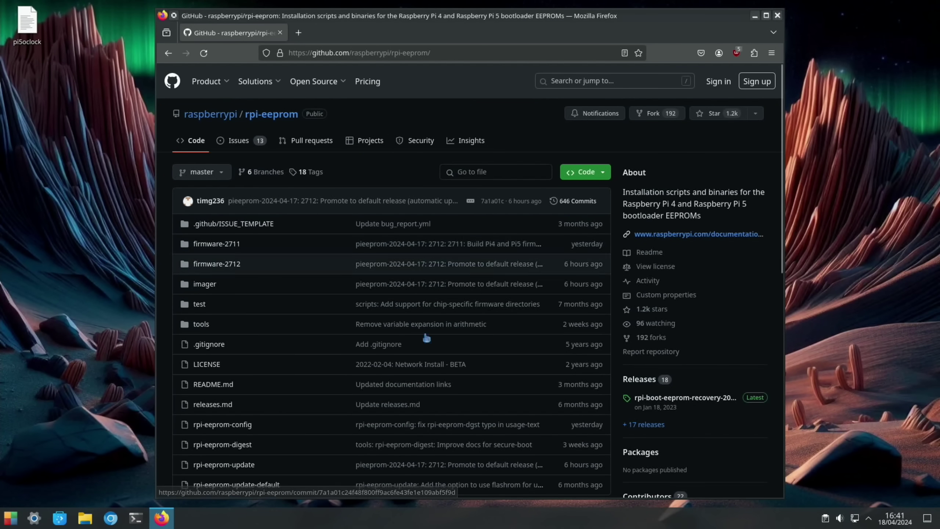
Open the full list of 17 rpi-eeprom releases
click(642, 425)
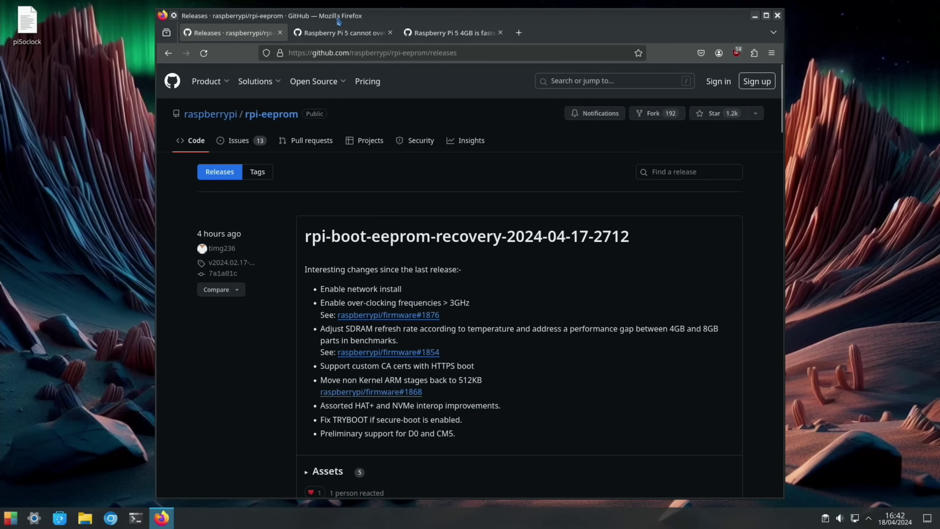
Switch to issue #1876 and read the 3.0GHz overclock thread down to its voltage charts
click(332, 34)
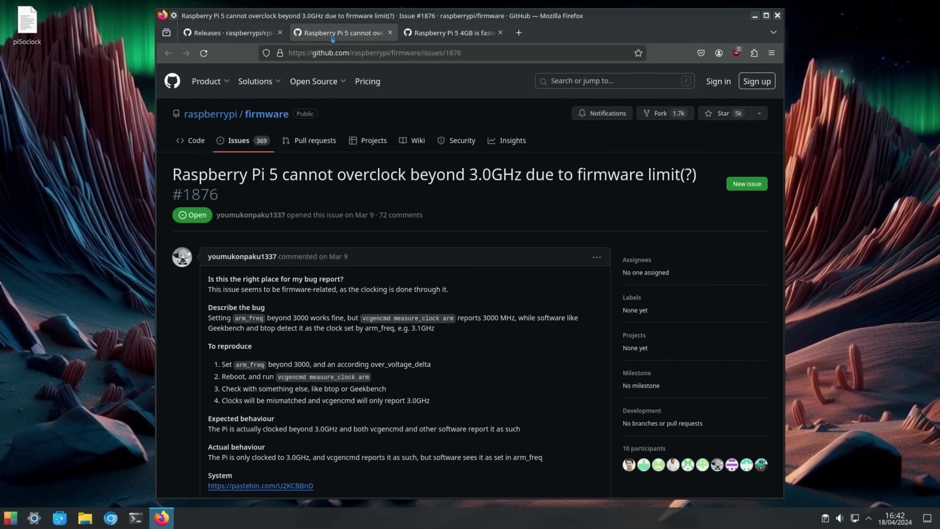
scroll(365, 232, down, 10)
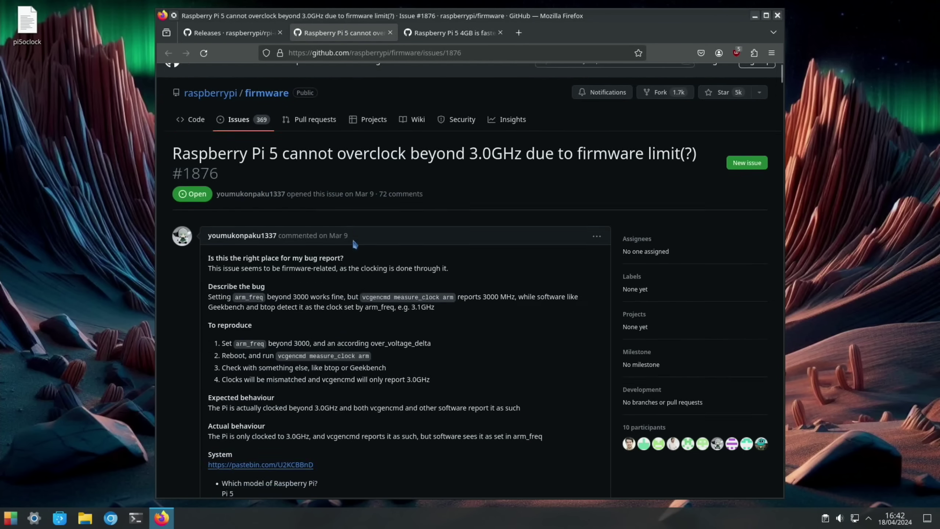
scroll(295, 247, down, 8)
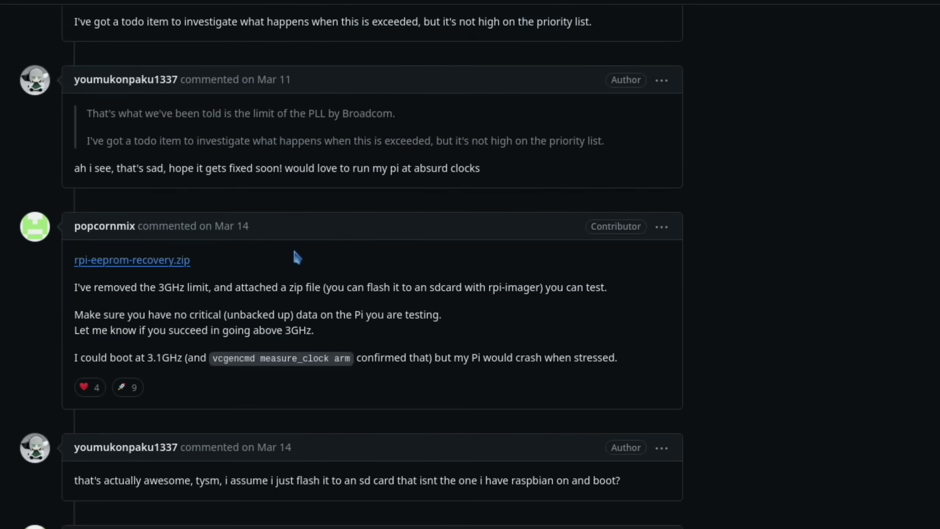
scroll(295, 254, down, 8)
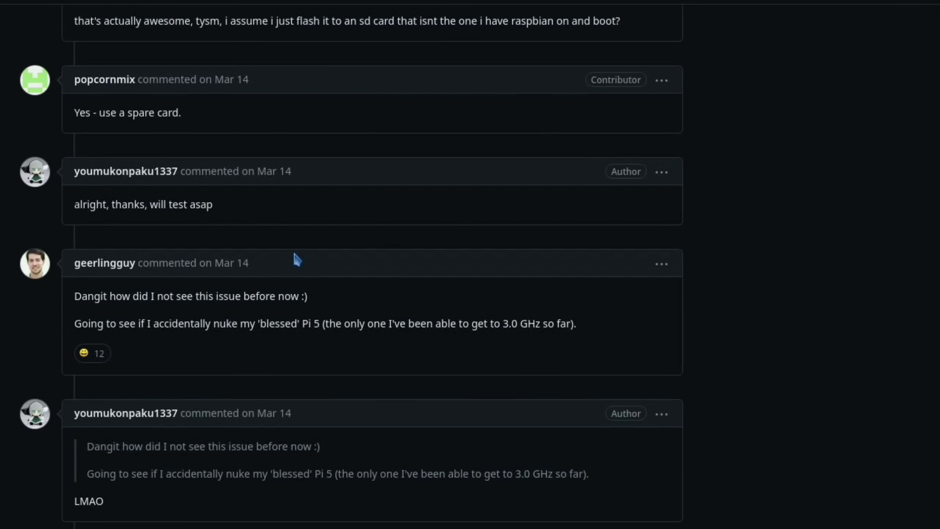
scroll(295, 254, down, 12)
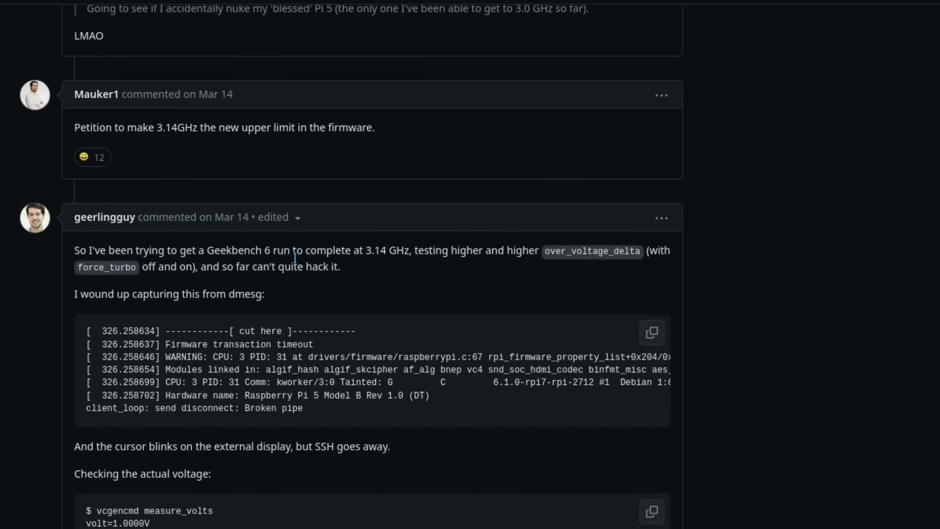
scroll(295, 258, down, 16)
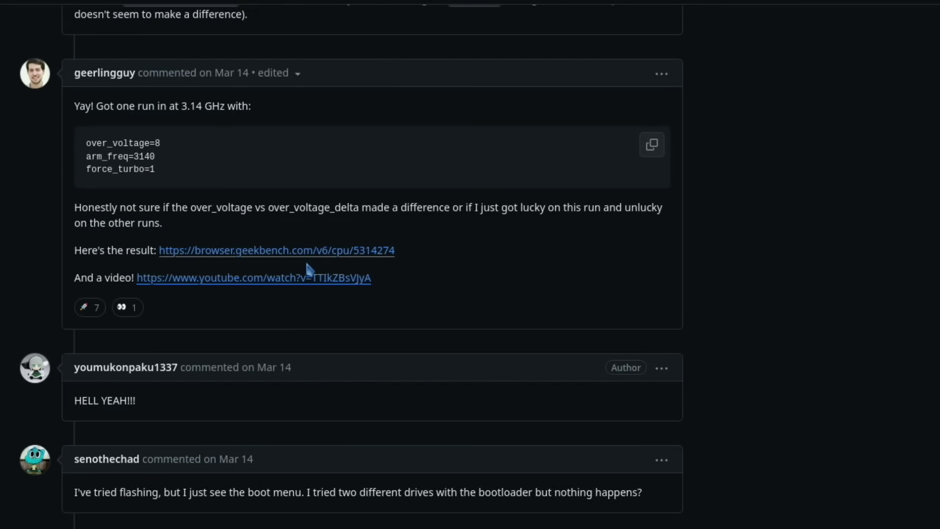
scroll(307, 261, down, 20)
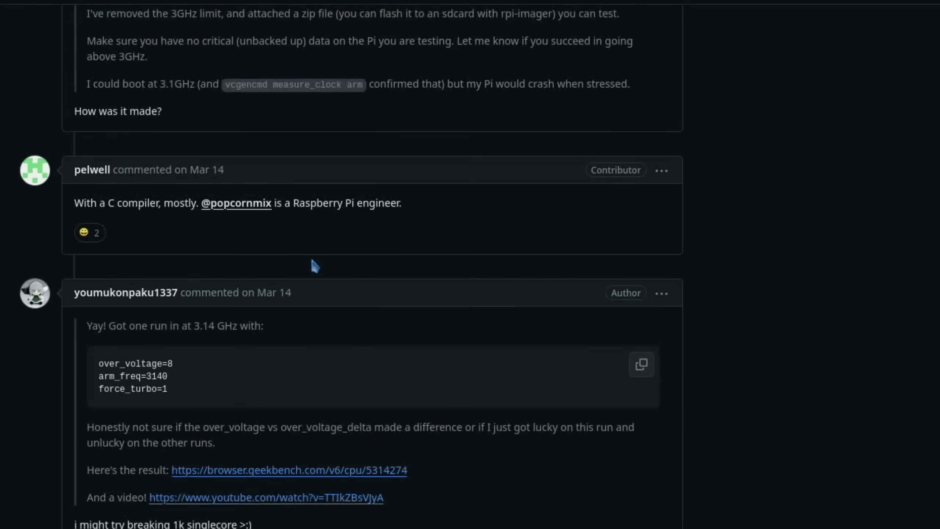
scroll(326, 294, down, 4)
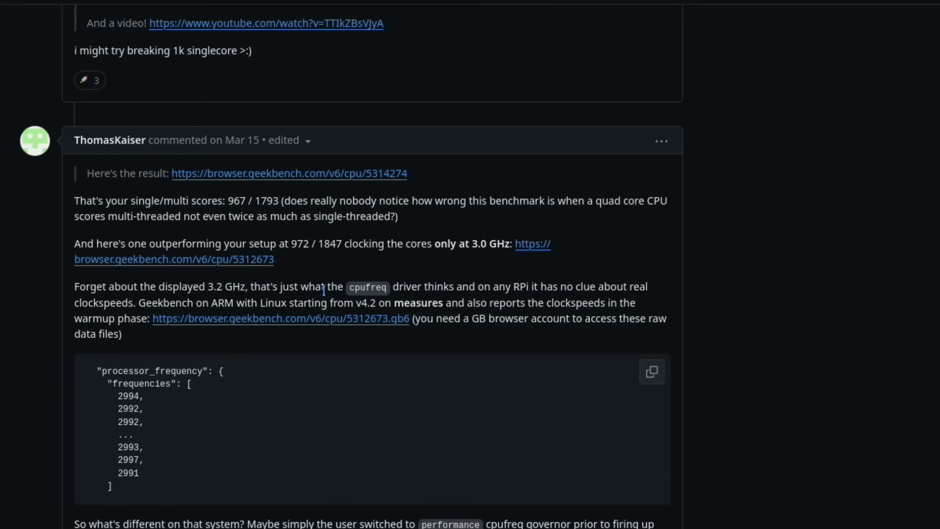
scroll(479, 380, down, 12)
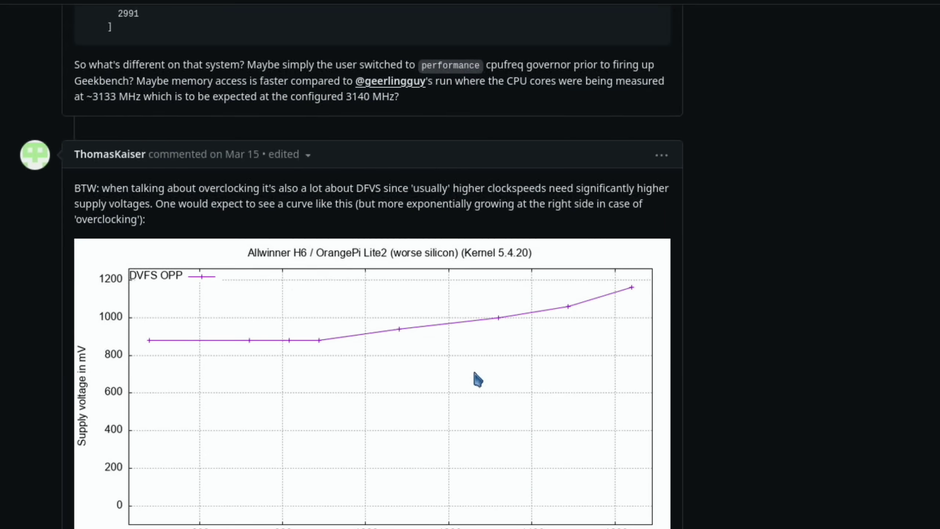
scroll(511, 374, down, 20)
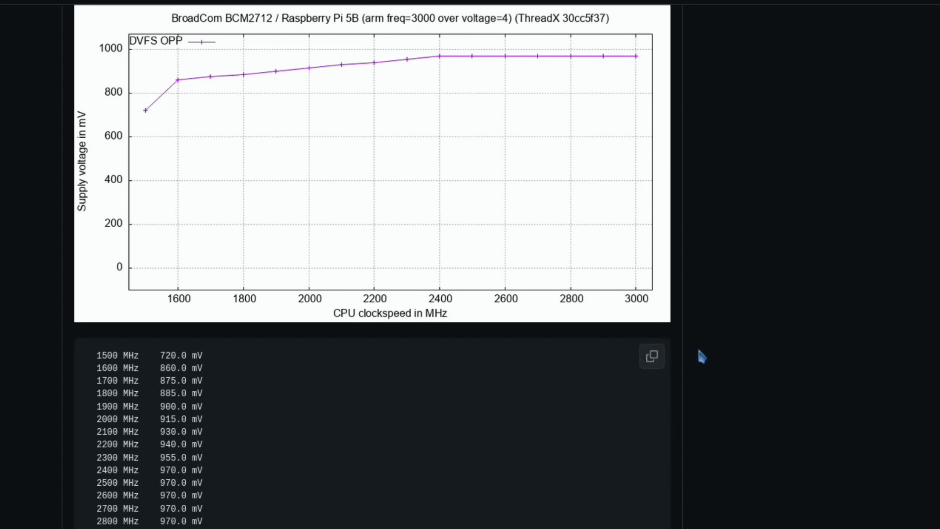
scroll(705, 353, down, 10)
scroll(709, 367, down, 1)
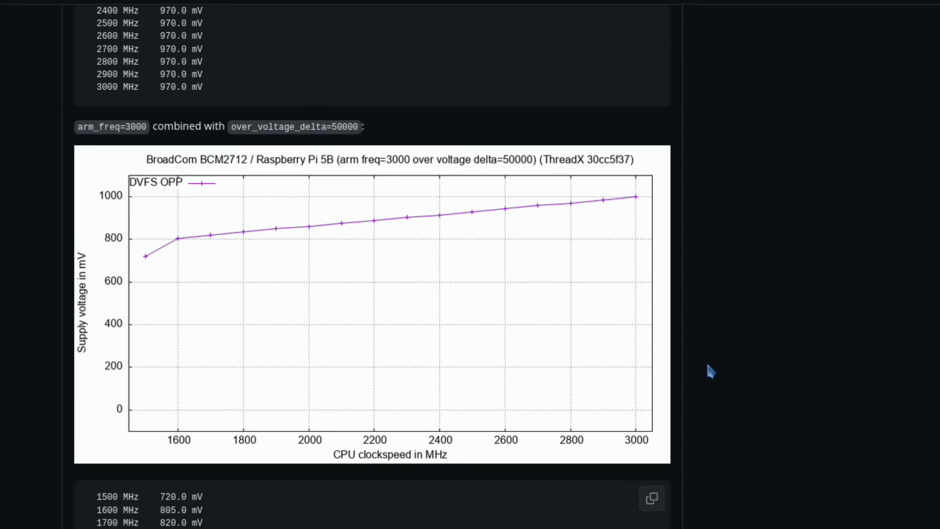
scroll(506, 245, down, 8)
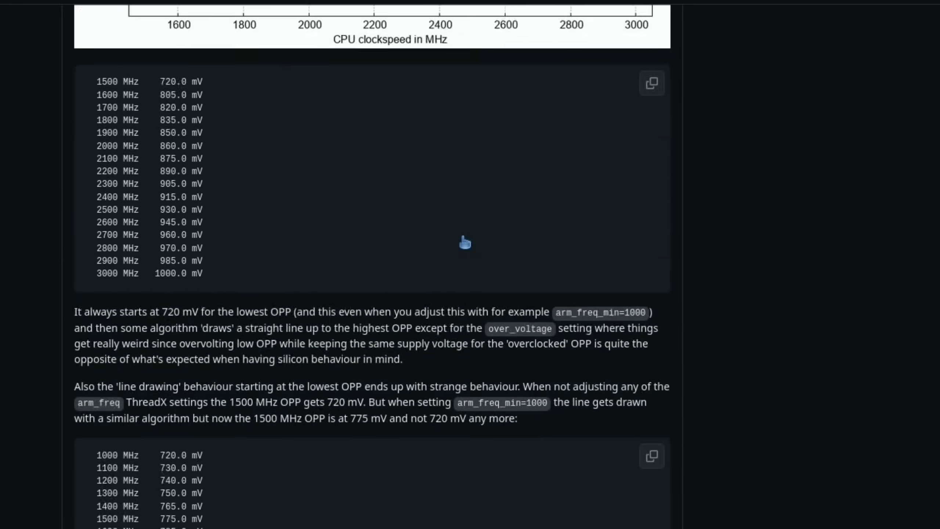
scroll(466, 242, up, 20)
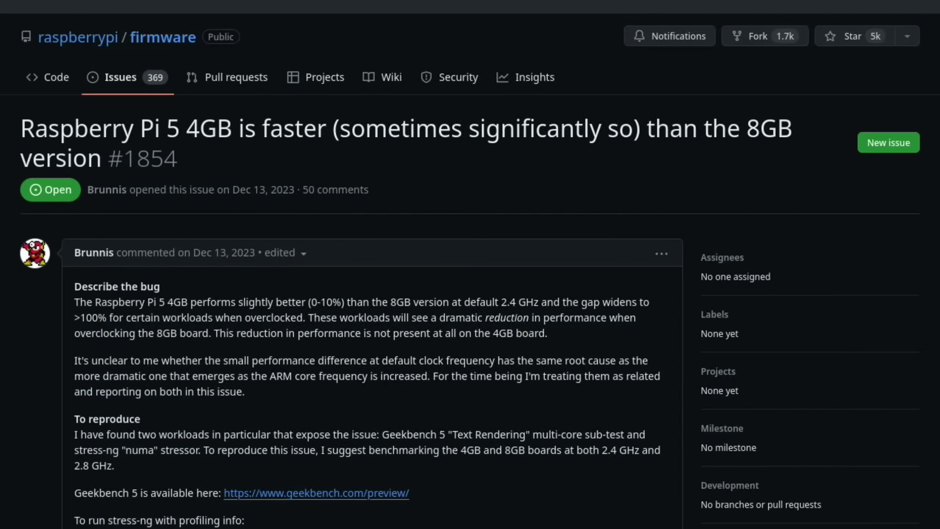
scroll(666, 106, down, 13)
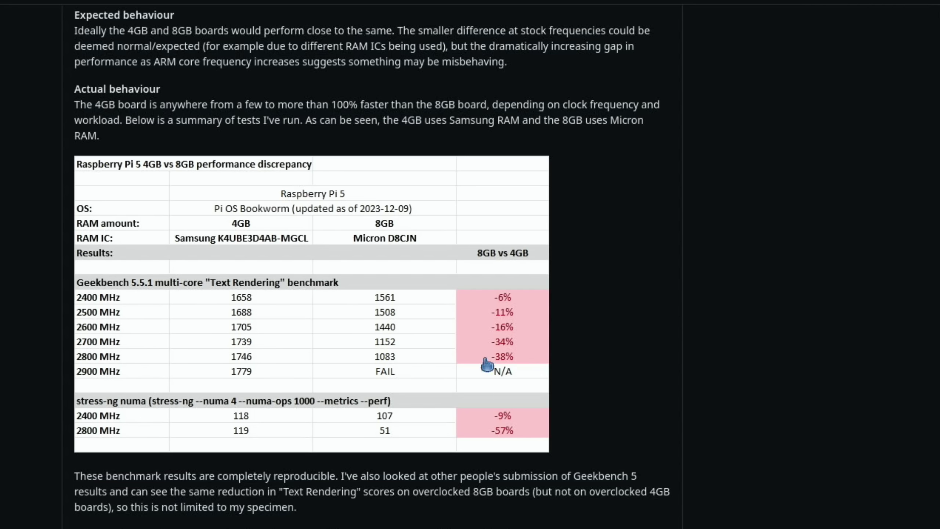
scroll(508, 361, down, 6)
scroll(418, 331, down, 20)
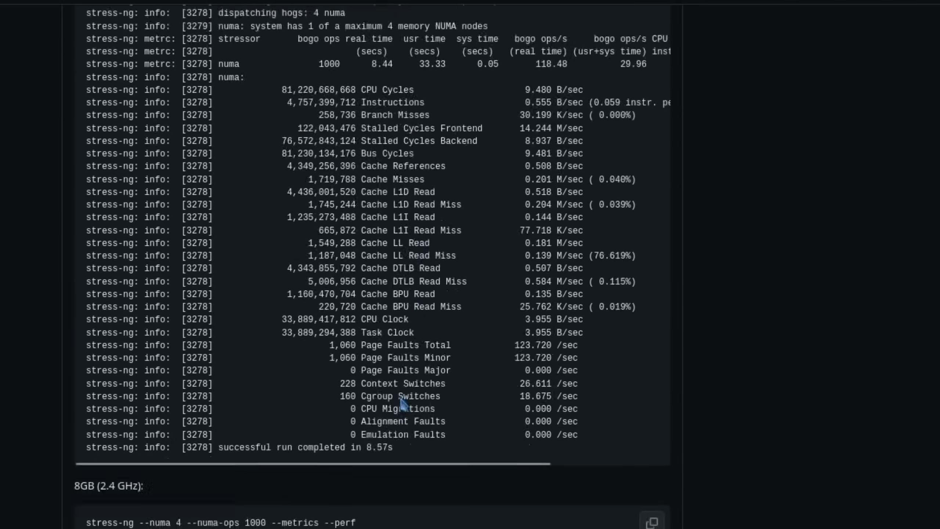
scroll(404, 369, down, 15)
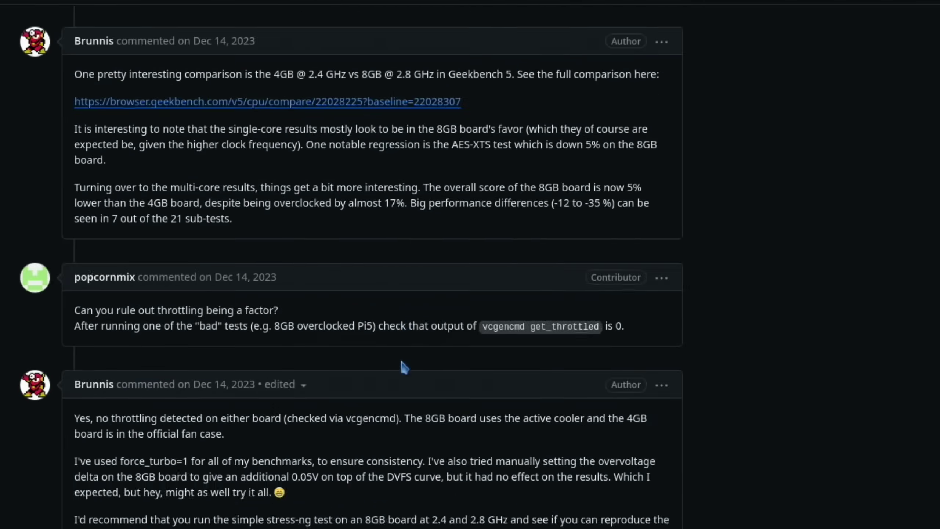
scroll(402, 352, up, 19)
scroll(403, 355, up, 20)
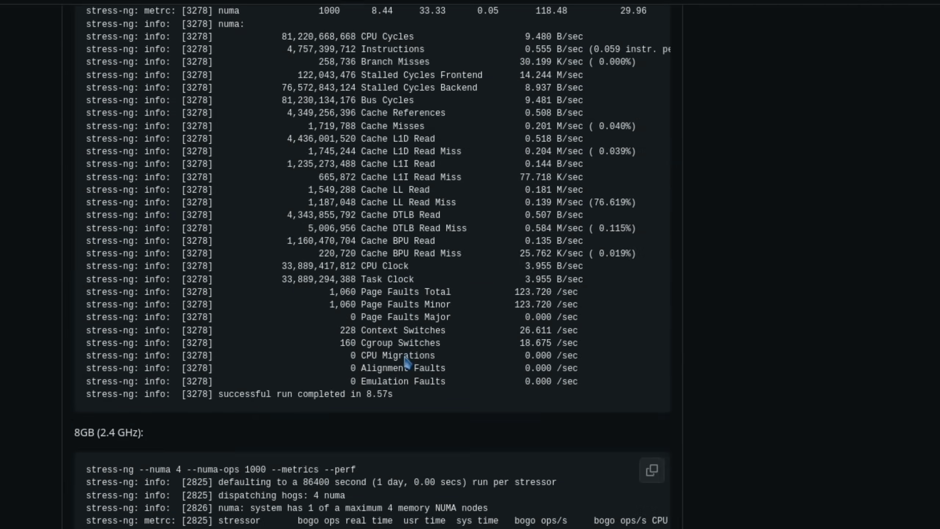